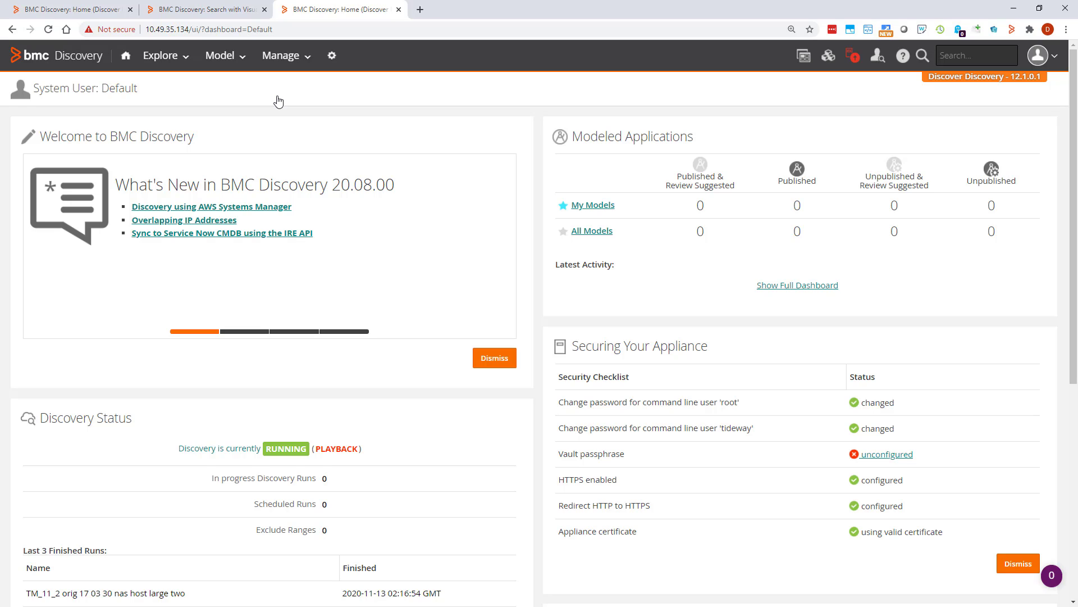
Search the discovered data for 'education'
click(996, 59)
text(ed)
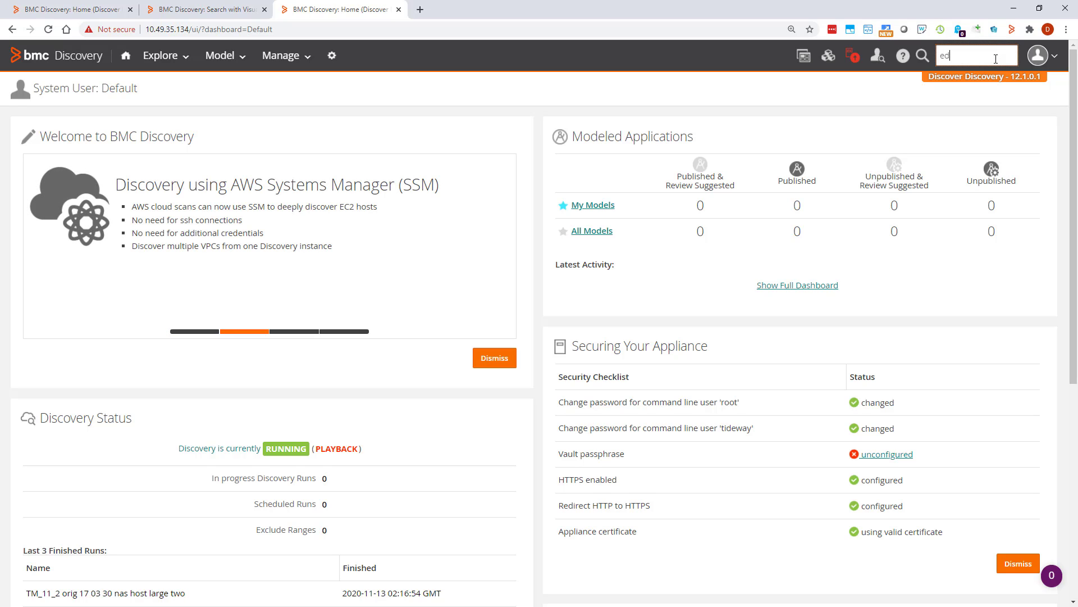
text(ucation)
key(Return)
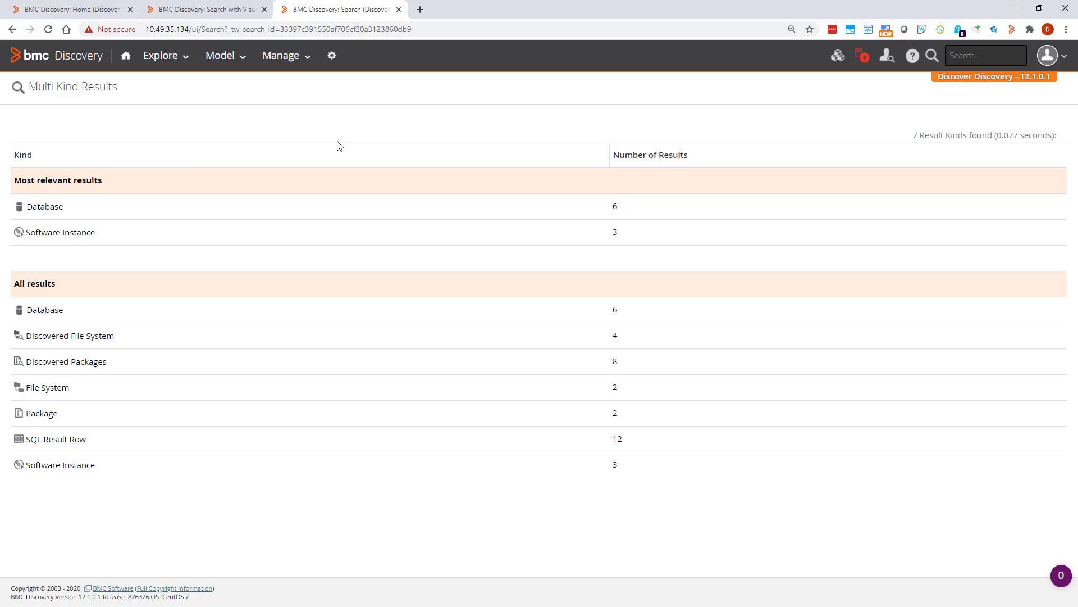
Select all six matching SQL Server databases and visualize them as a graph
click(62, 207)
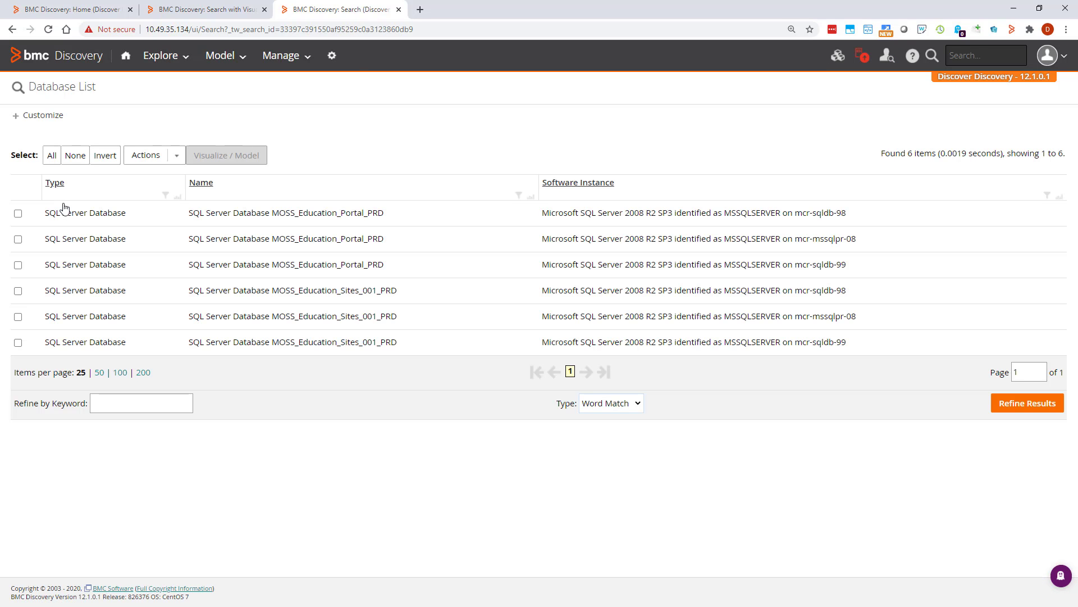
click(54, 156)
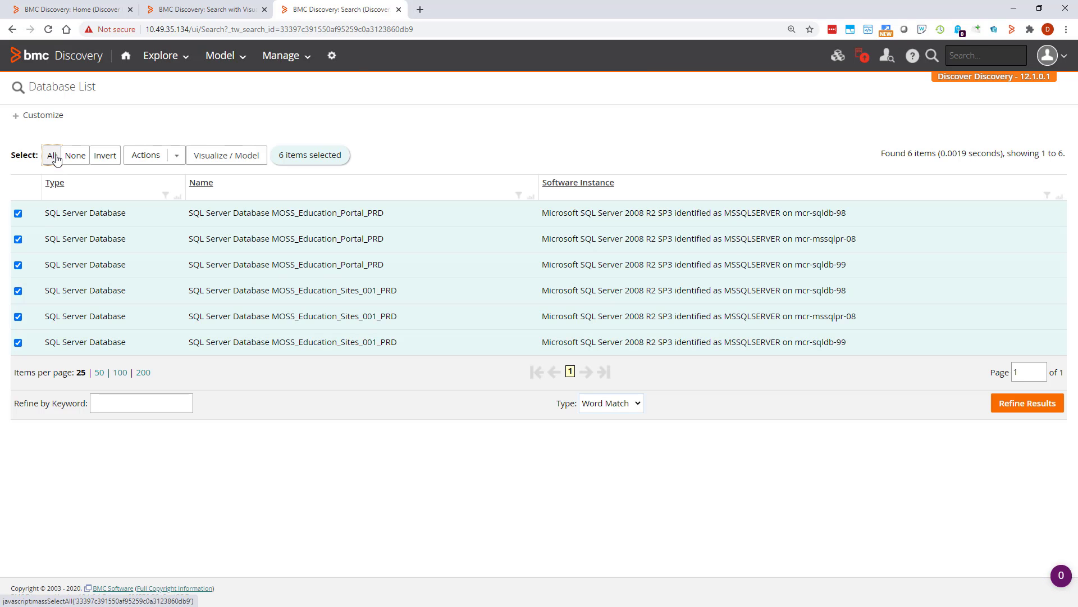
click(238, 158)
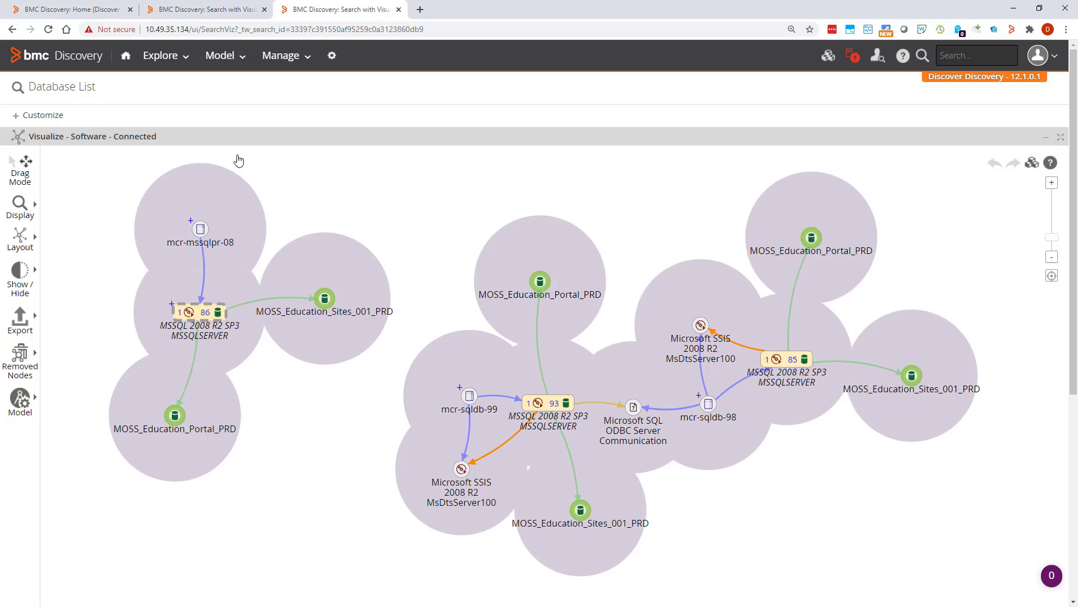
Lasso and remove the mcr-sqldb-98 and mcr-sqldb-99 node groups, then recentre the mcr-mssqlpr-08 cluster
click(21, 175)
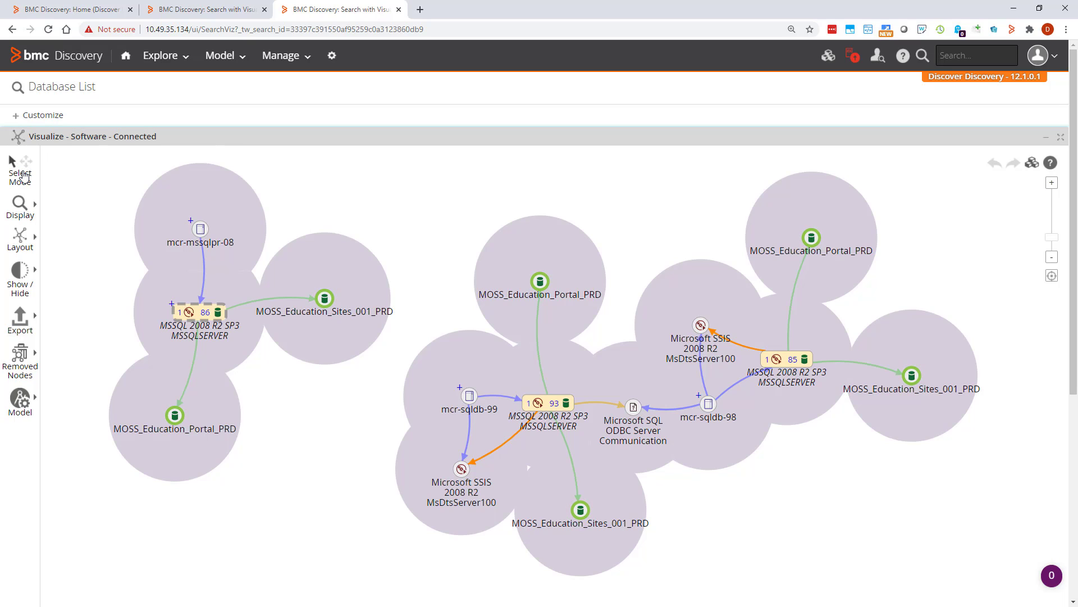
mouse_move(472, 194)
mouse_down()
mouse_move(426, 404)
mouse_move(521, 562)
mouse_move(975, 446)
mouse_move(866, 210)
mouse_move(644, 180)
mouse_up()
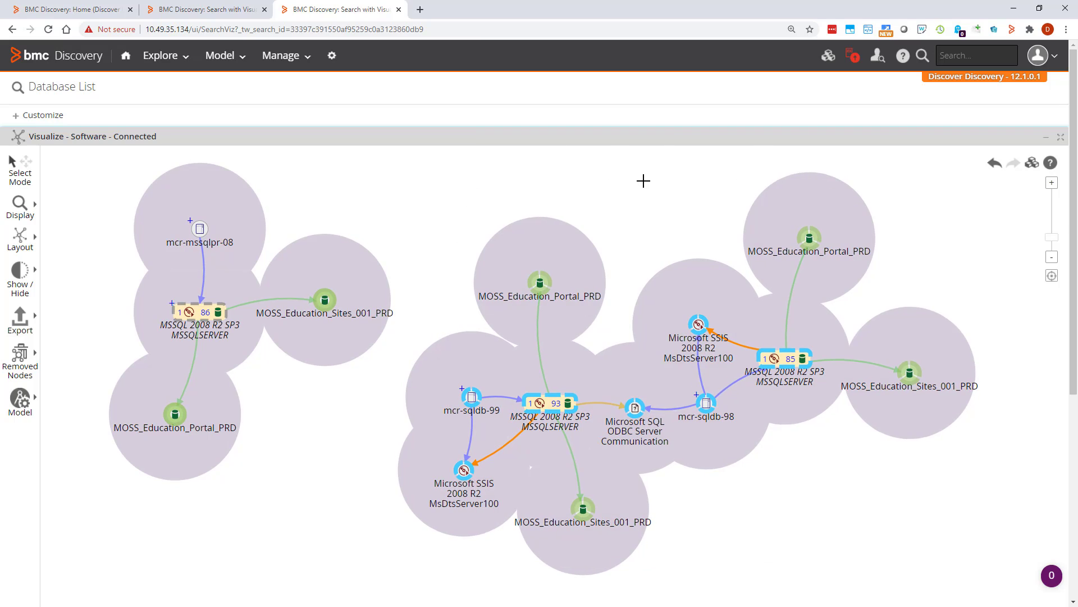
right_click(1031, 266)
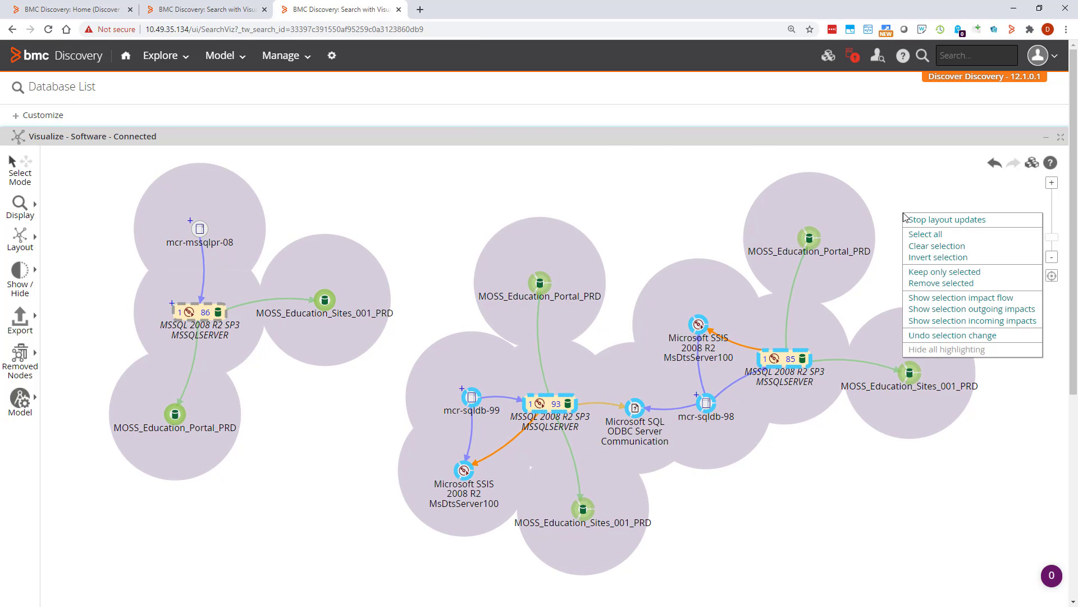
click(926, 285)
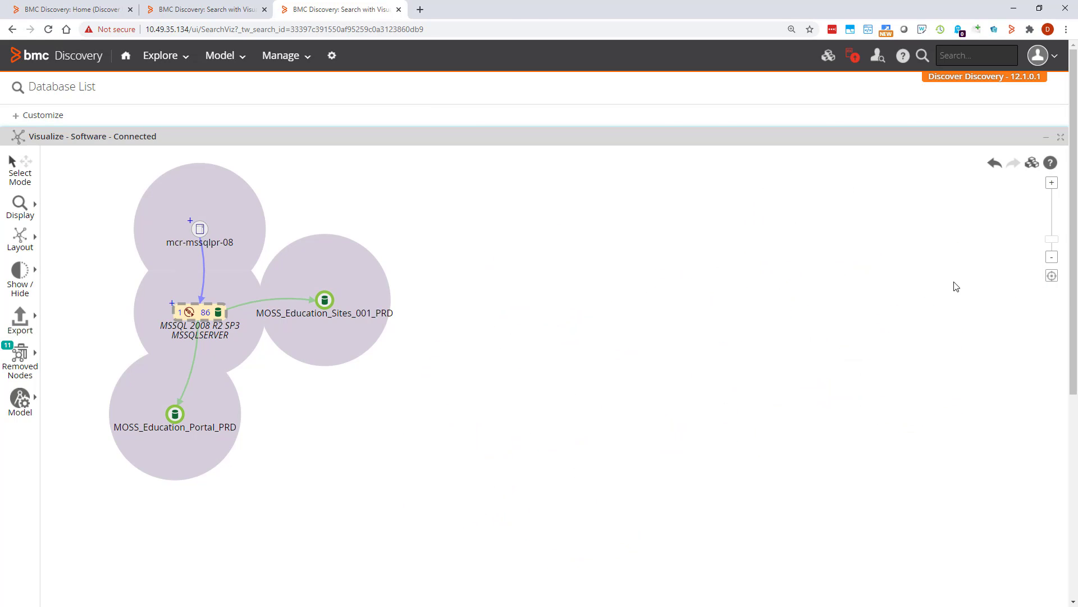
click(1052, 277)
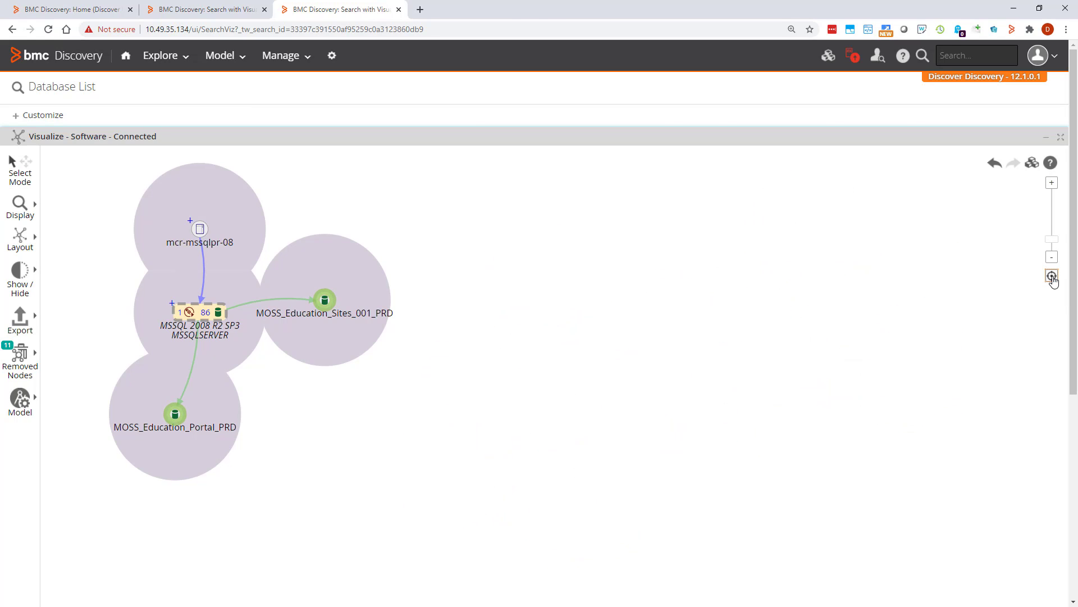
click(24, 353)
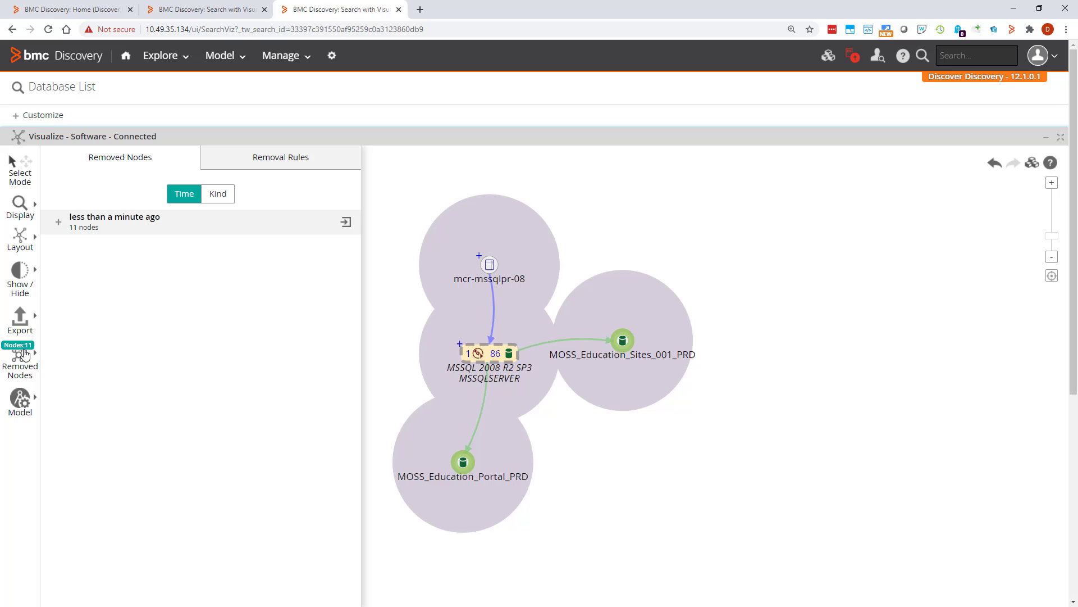
click(58, 225)
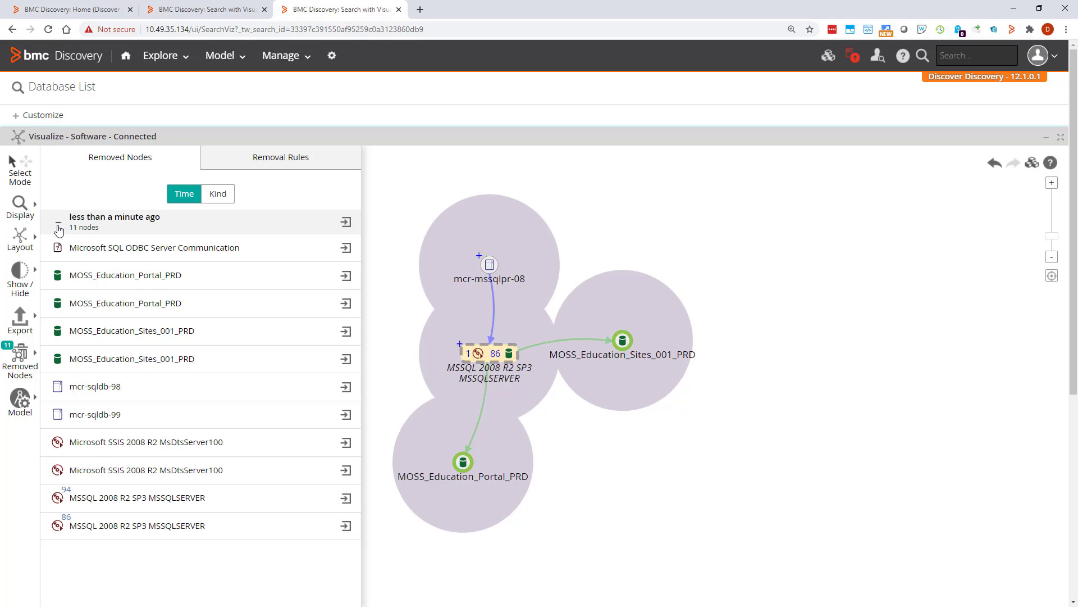
click(218, 201)
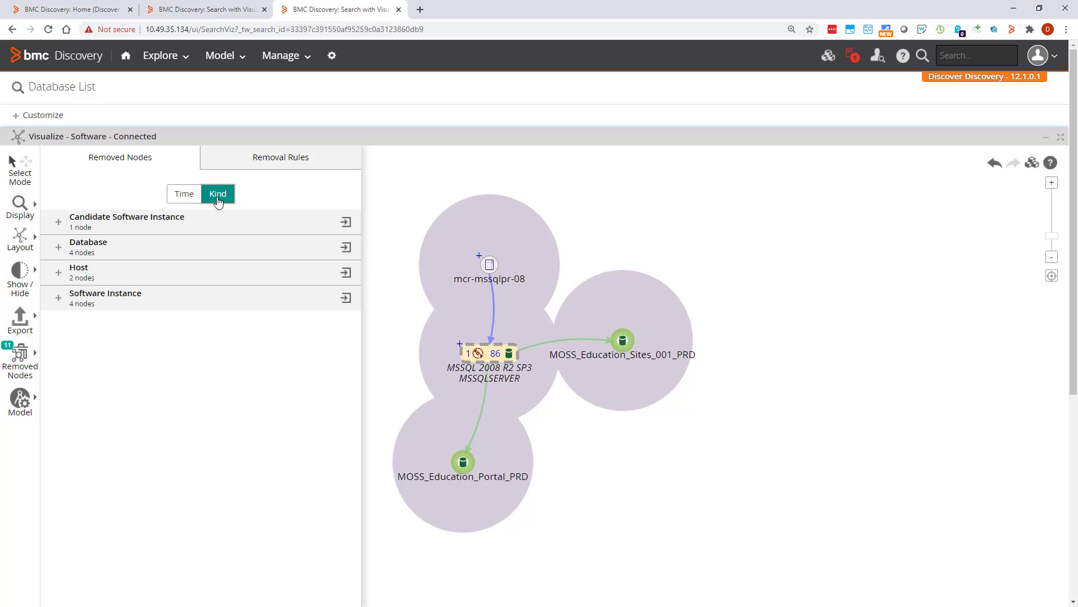
click(58, 298)
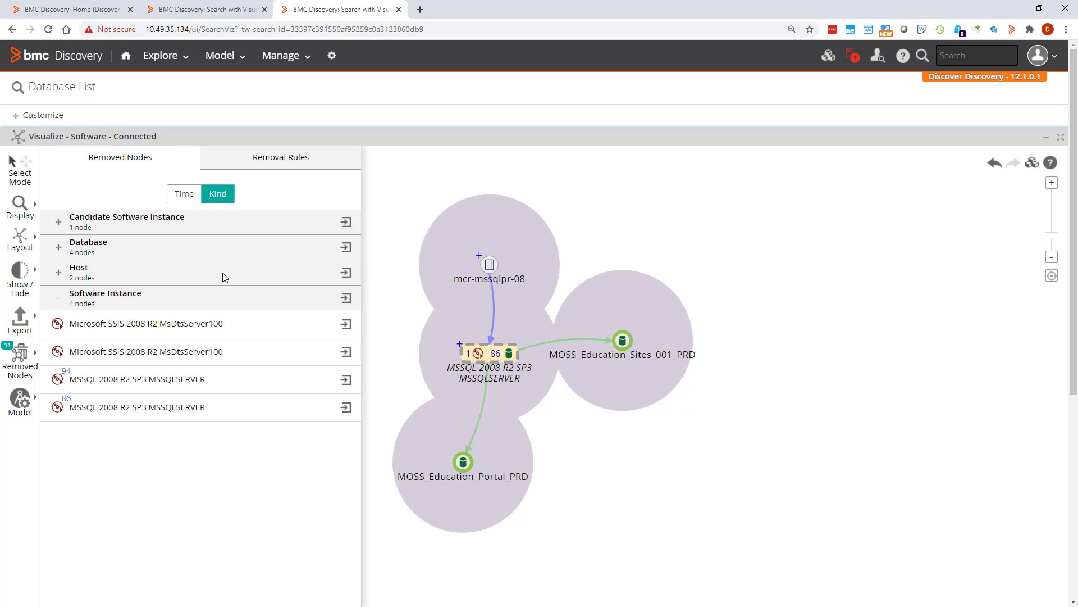
click(371, 218)
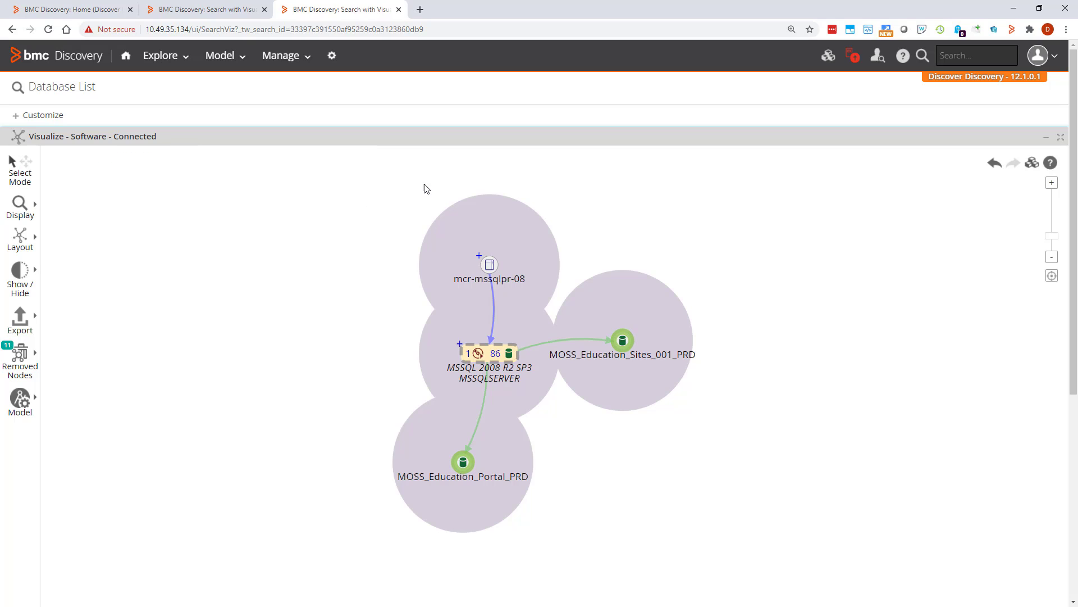
click(992, 165)
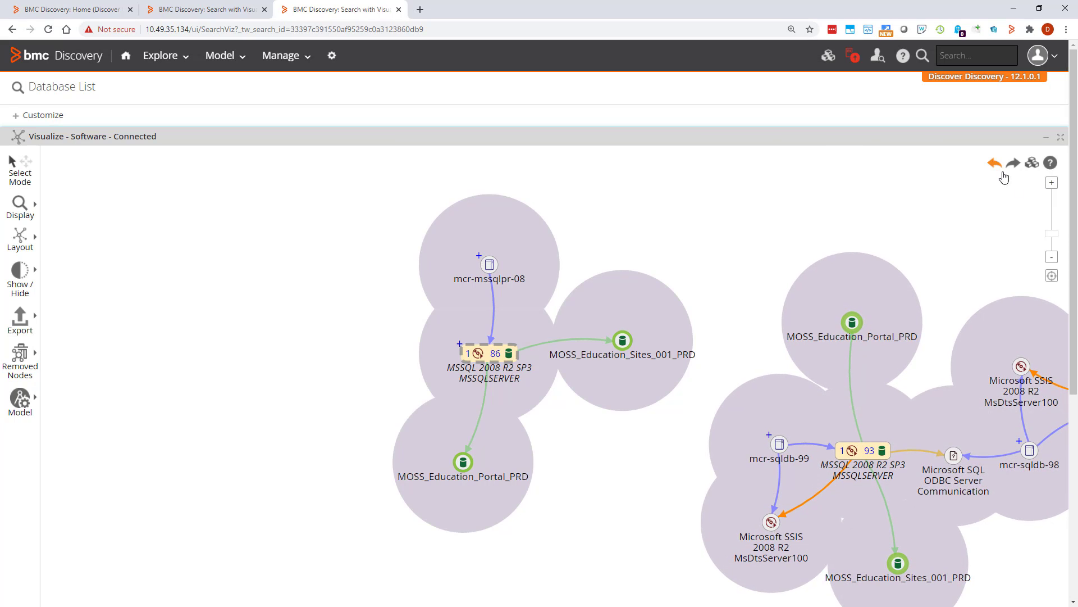
click(1052, 277)
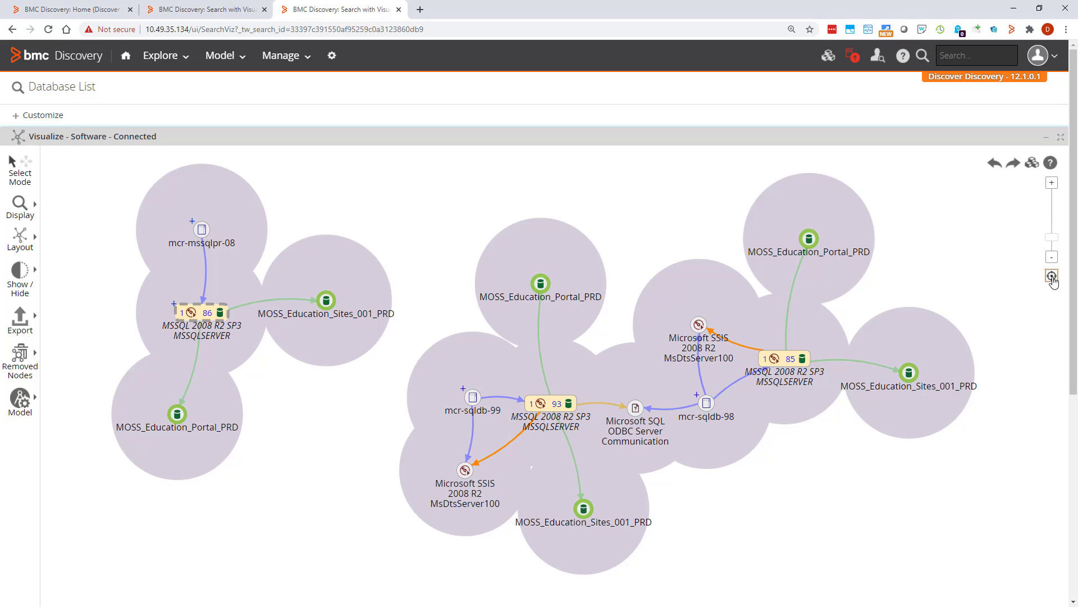
click(1011, 168)
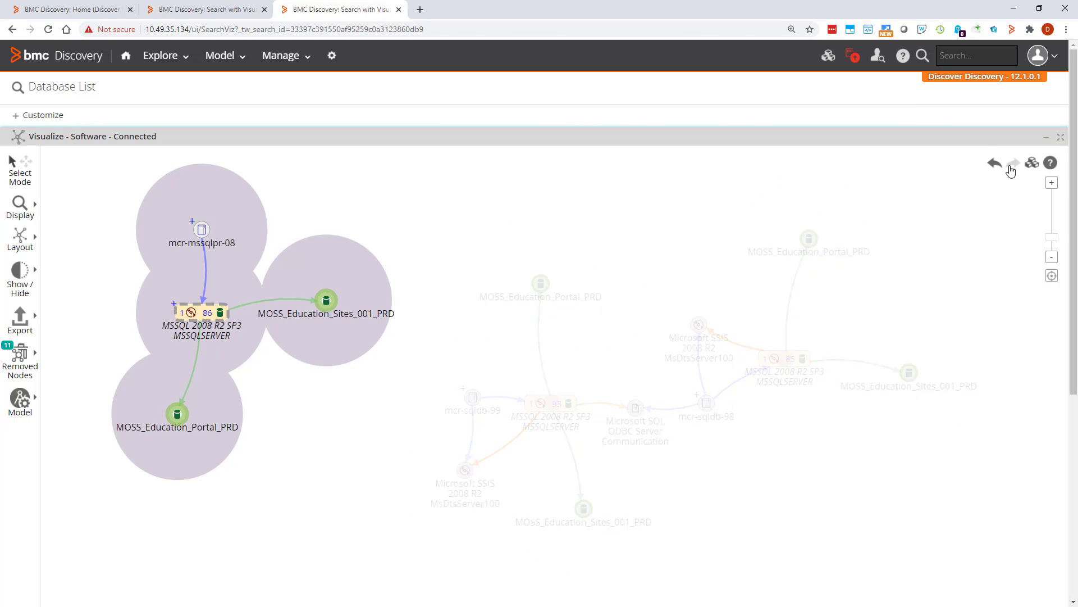
click(1052, 276)
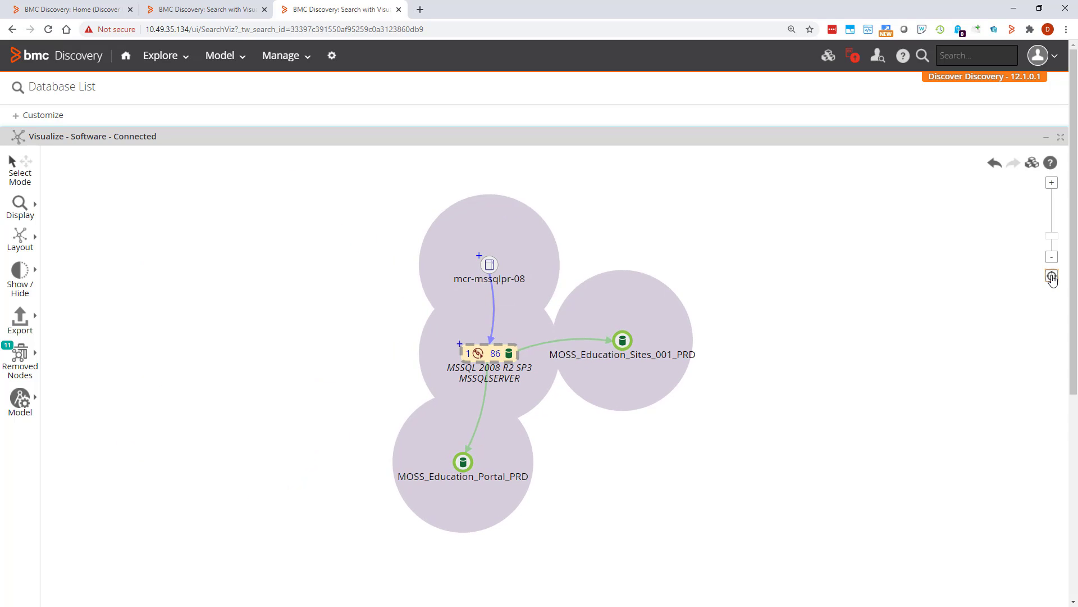
Expand mcr-mssqlpr-08 and remove McAfee Agent 4.8, EMC NetWorker Client 8.1 and SQL Server Agent nodes
click(478, 255)
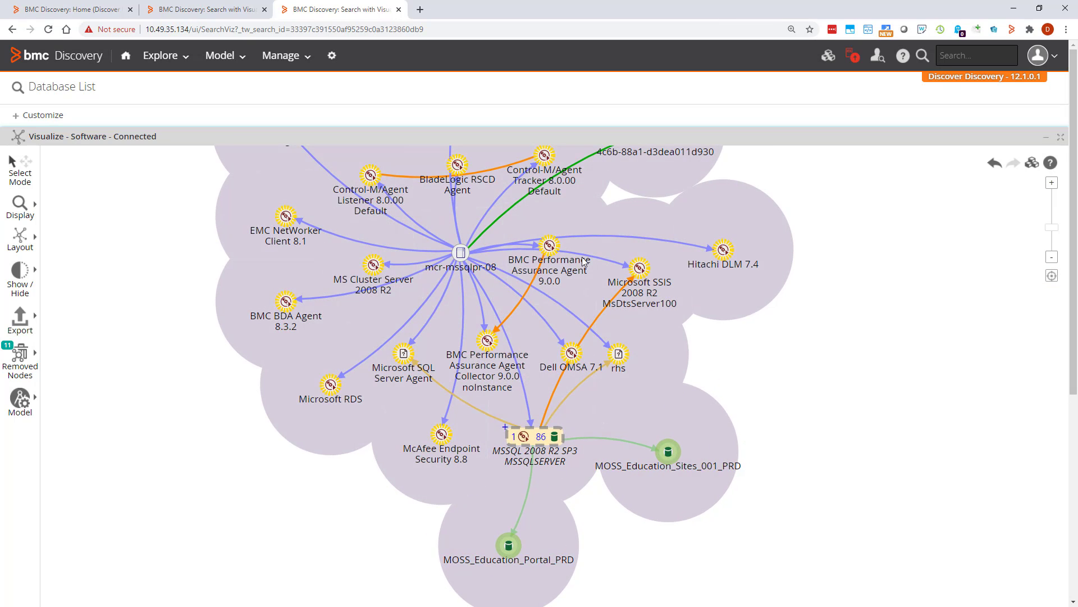
click(1053, 276)
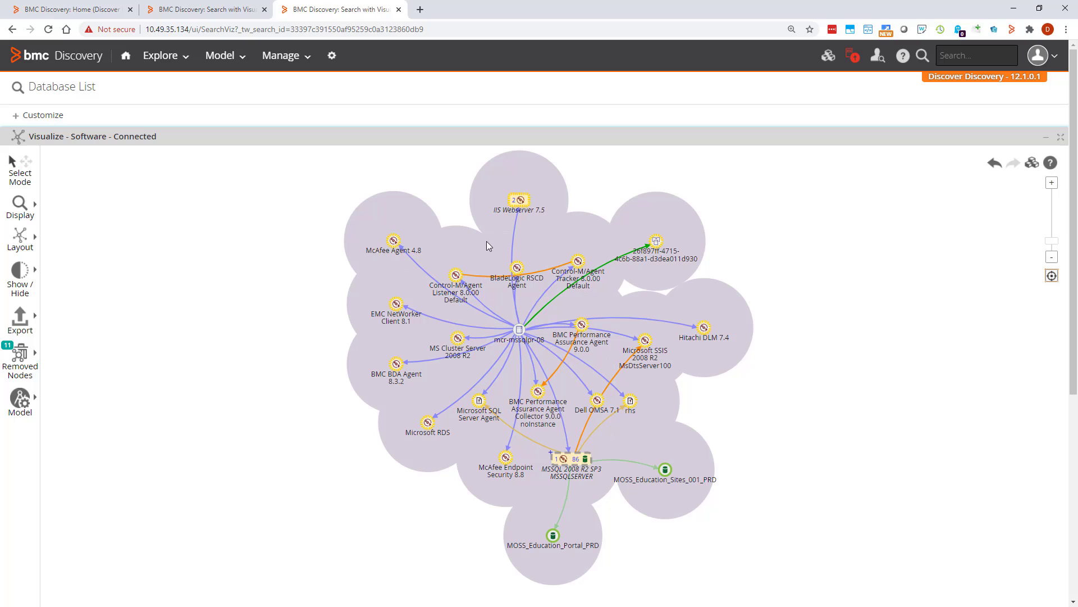
click(396, 304)
click(480, 402)
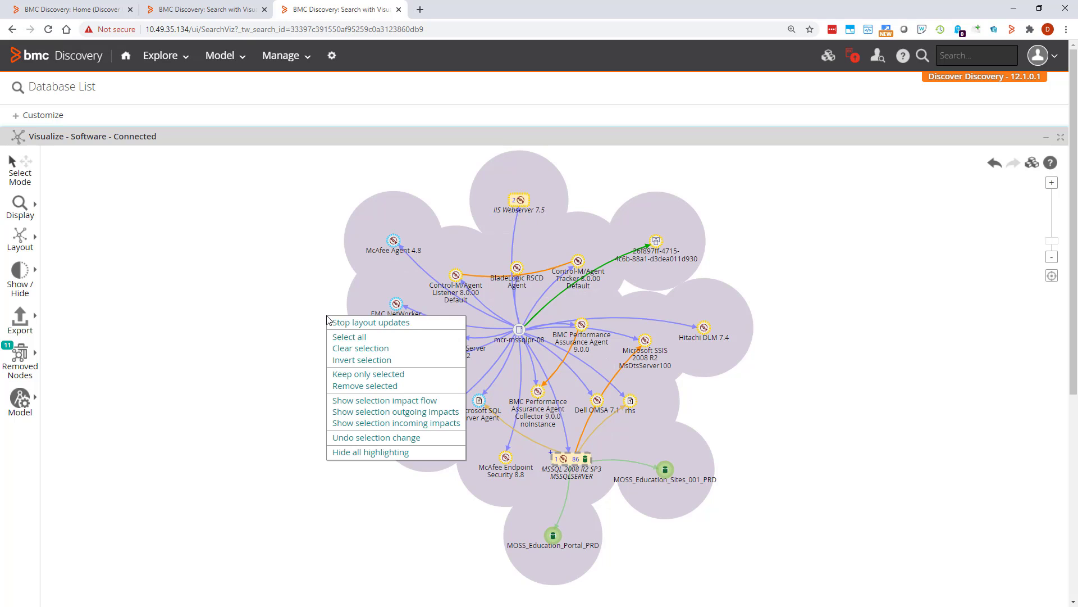
right_click(328, 318)
click(345, 385)
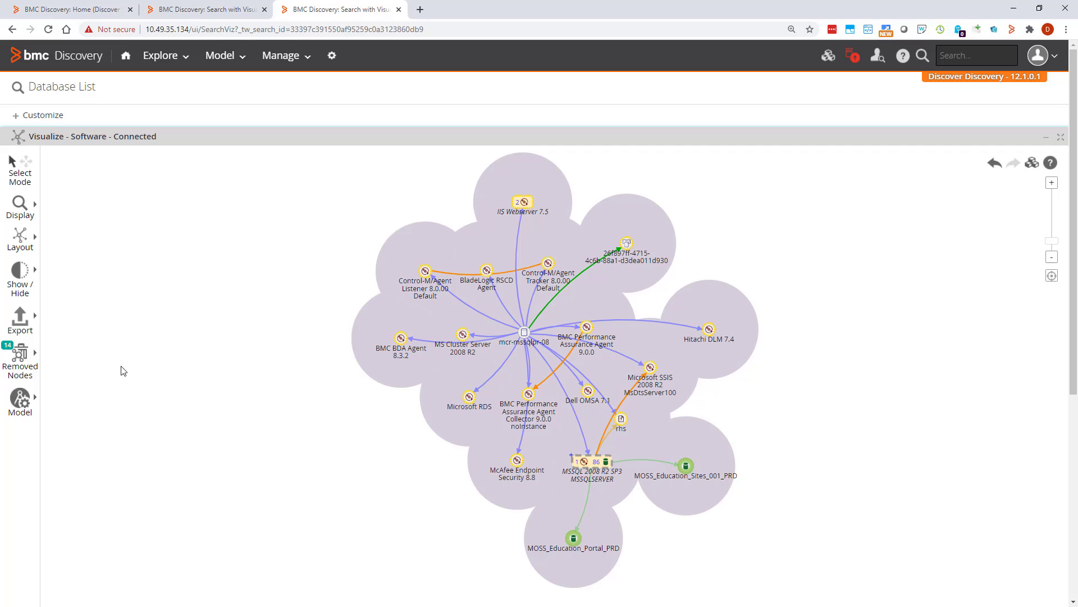
Review the Removed Nodes list grouped by removal time, then close it
click(20, 357)
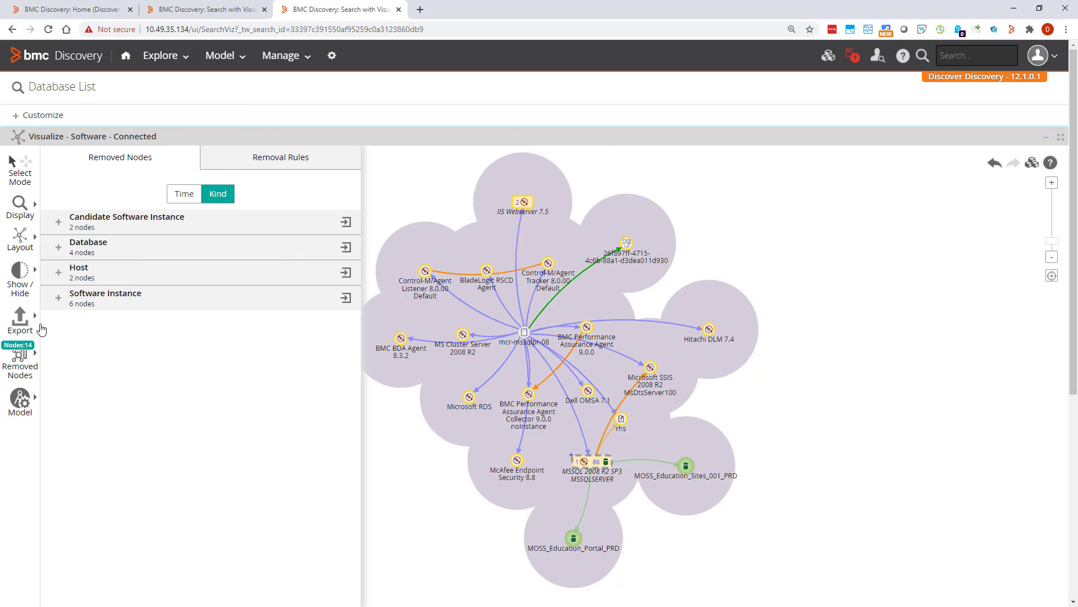
click(172, 196)
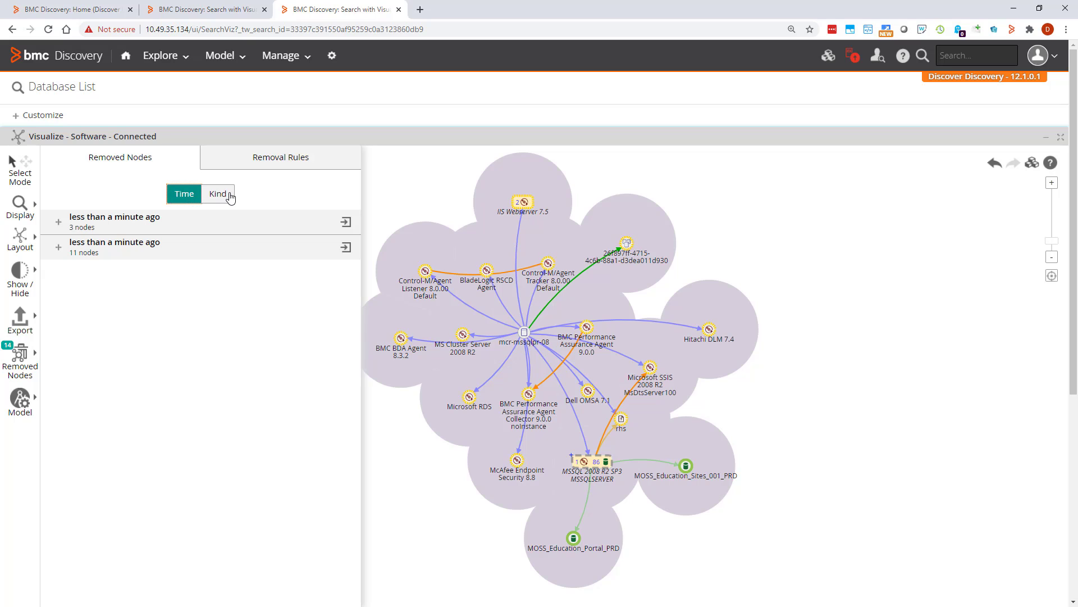
click(400, 180)
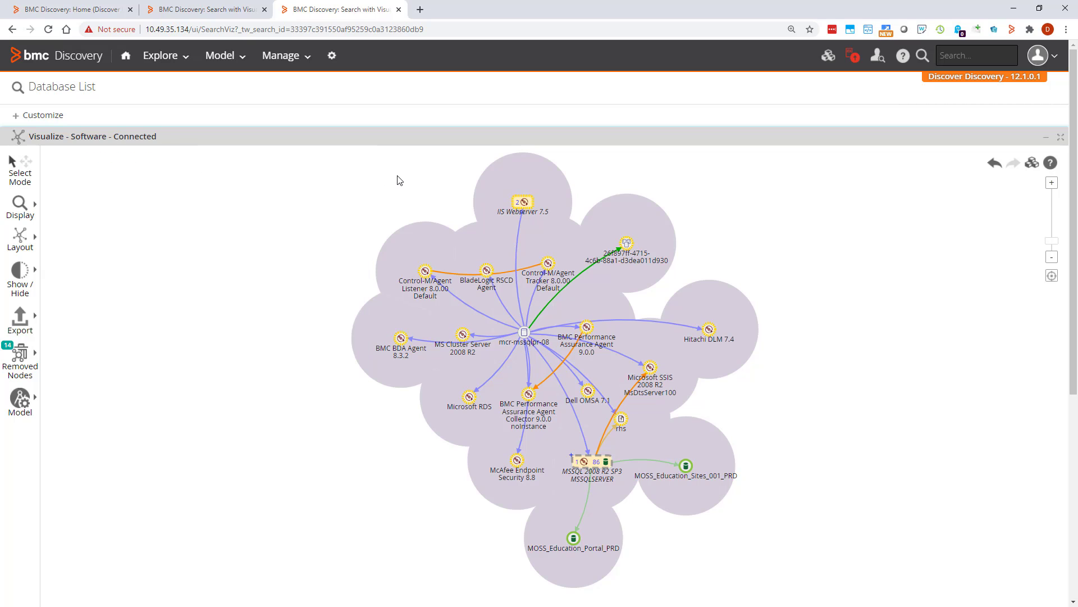
Set the BMC BladeLogic Database Automation Agent node to Never show and review the pending removal rule
click(399, 342)
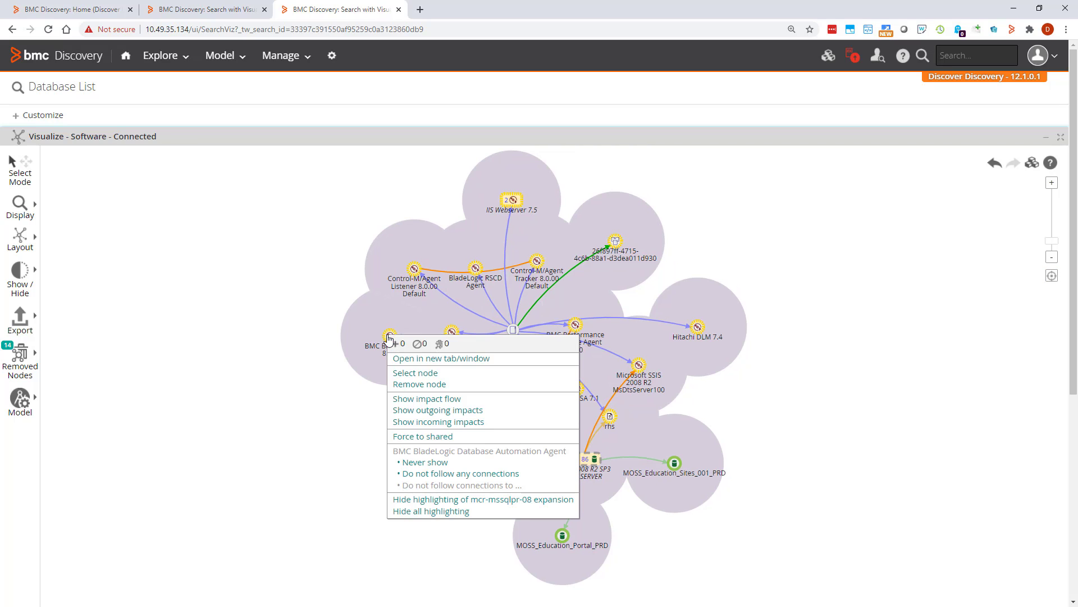
click(424, 463)
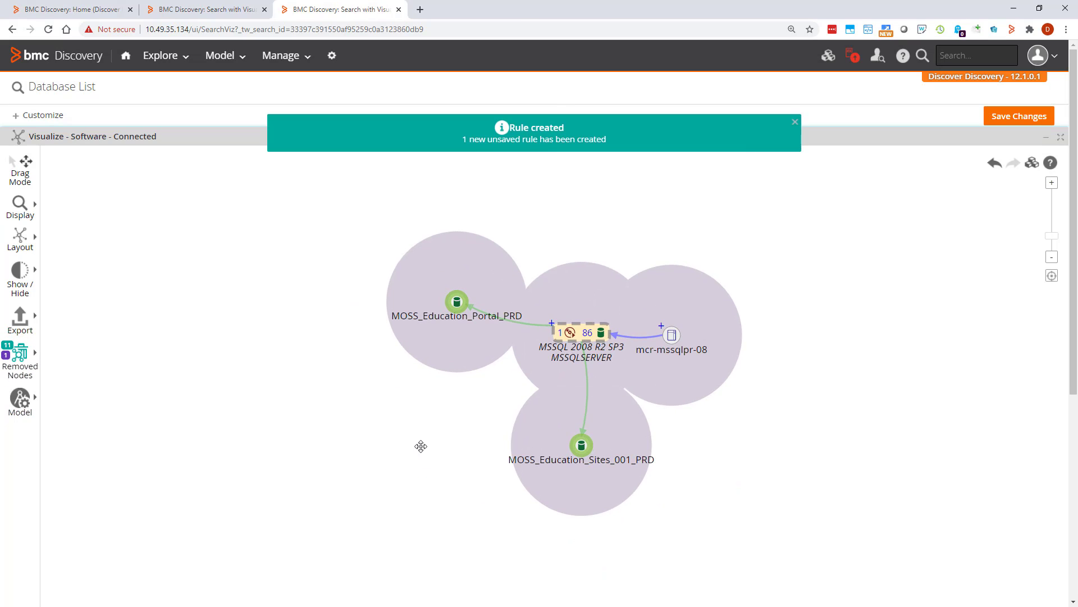
click(32, 368)
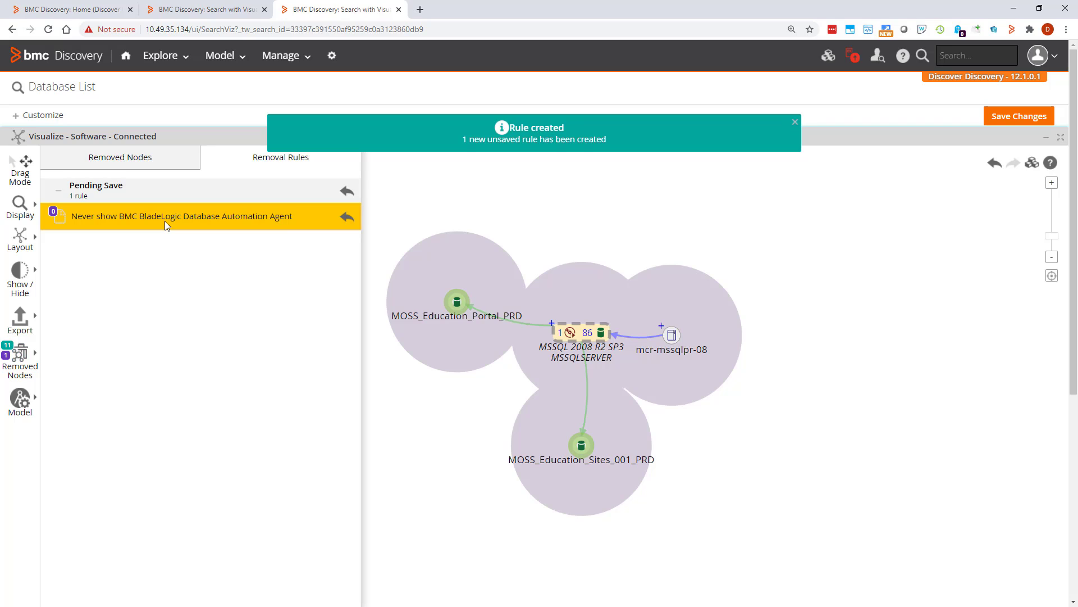
click(492, 195)
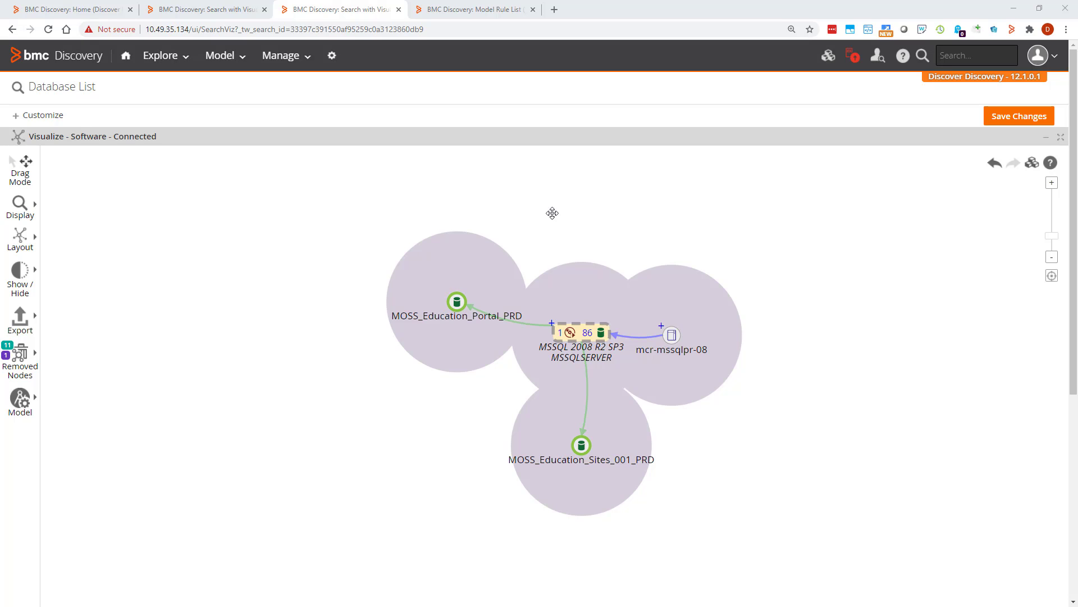
Save changes and confirm, storing the Never show BladeLogic Database Automation Agent rule
click(1035, 119)
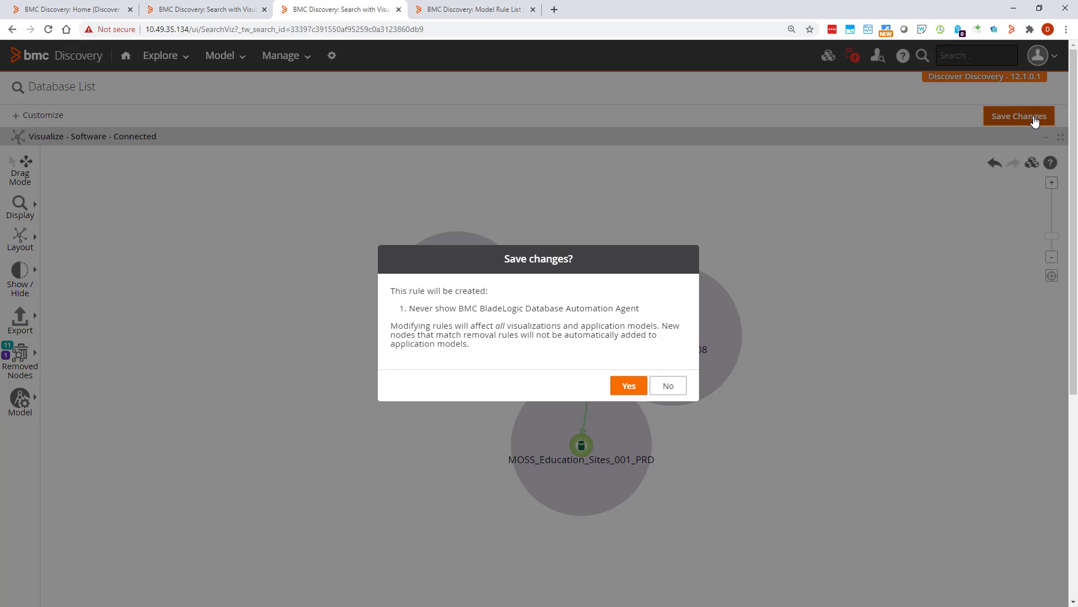
click(626, 385)
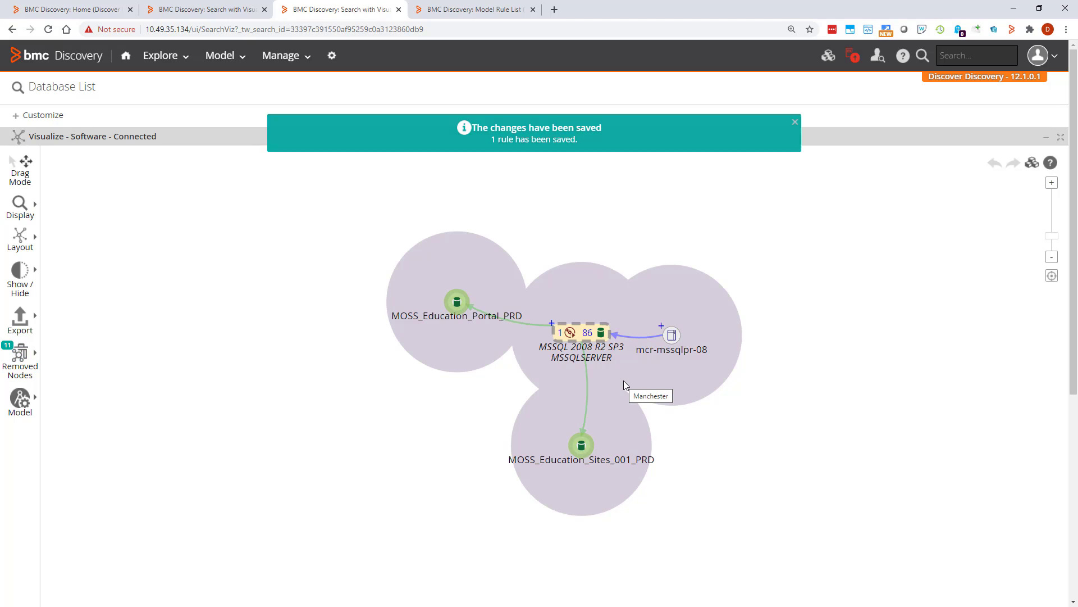
Open the Model Rules list filtered to rules created by System User
click(306, 60)
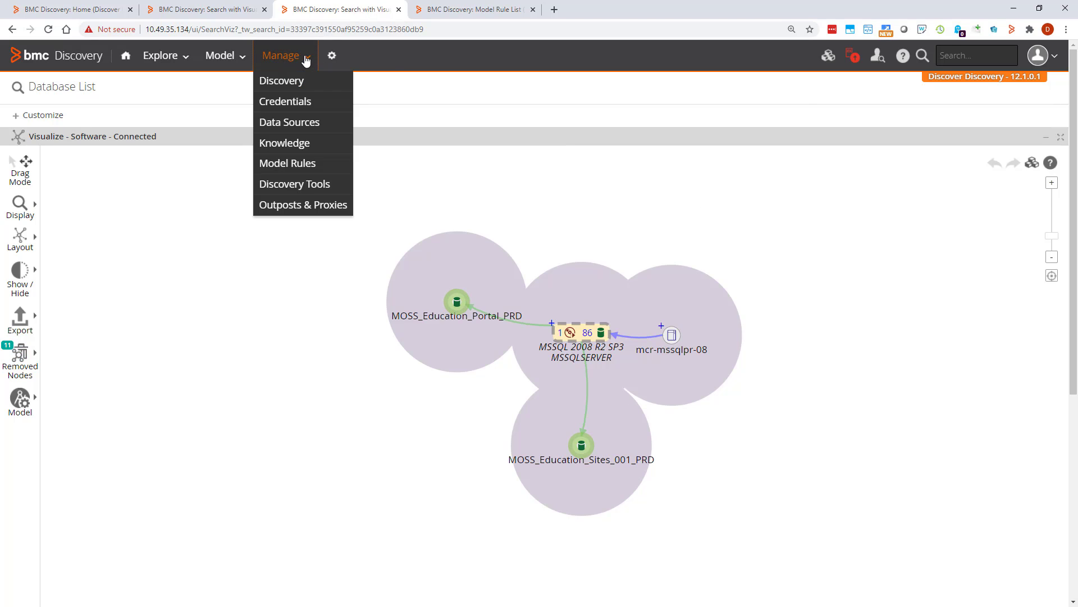
click(309, 168)
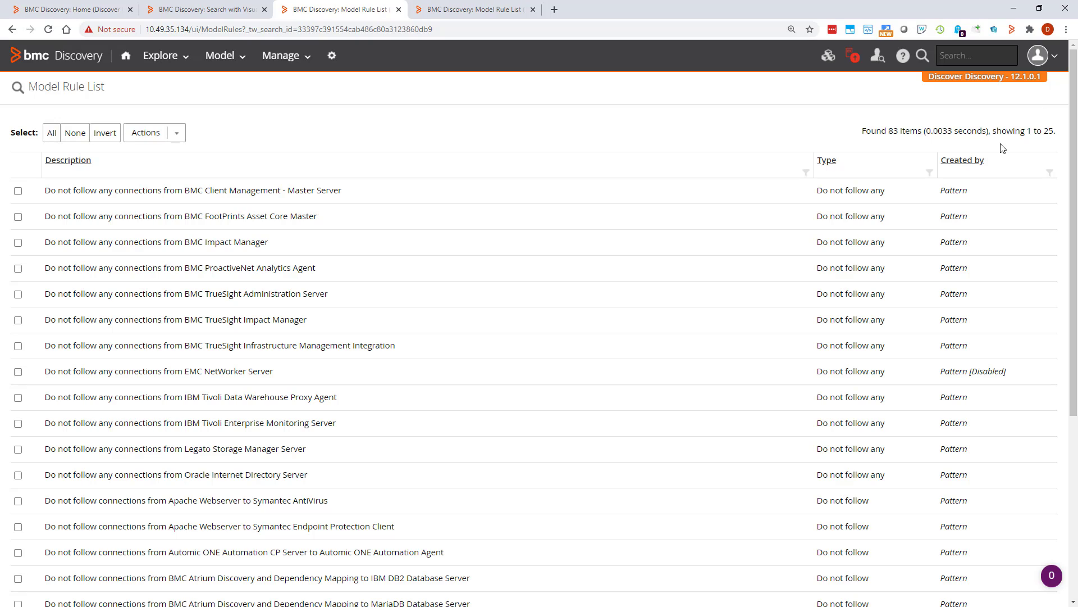
click(1049, 173)
click(1029, 213)
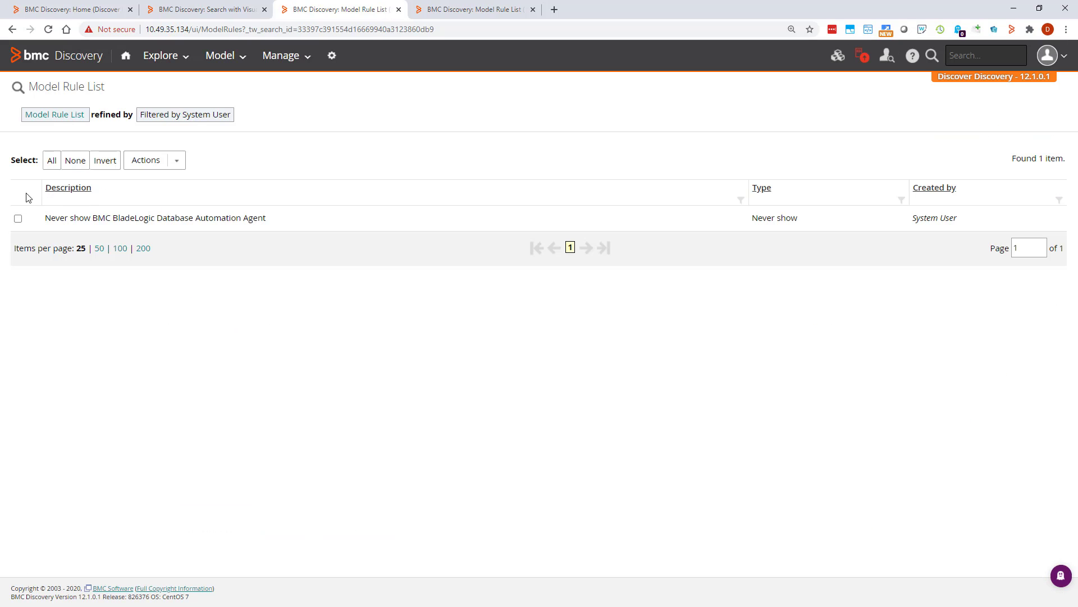
Delete the Never show BMC BladeLogic Database Automation Agent rule
click(18, 218)
click(177, 160)
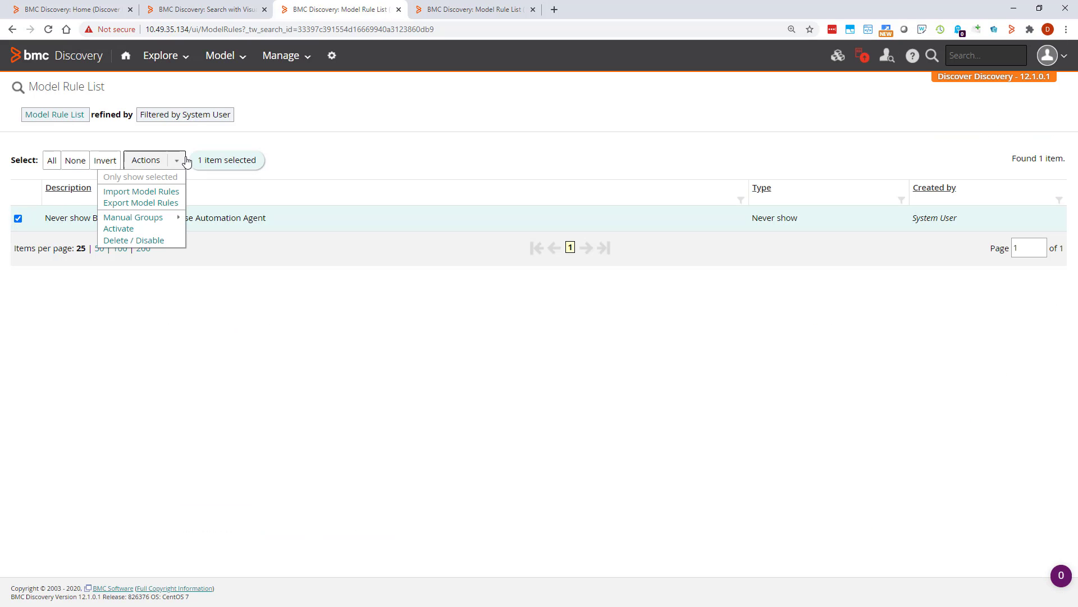
click(154, 240)
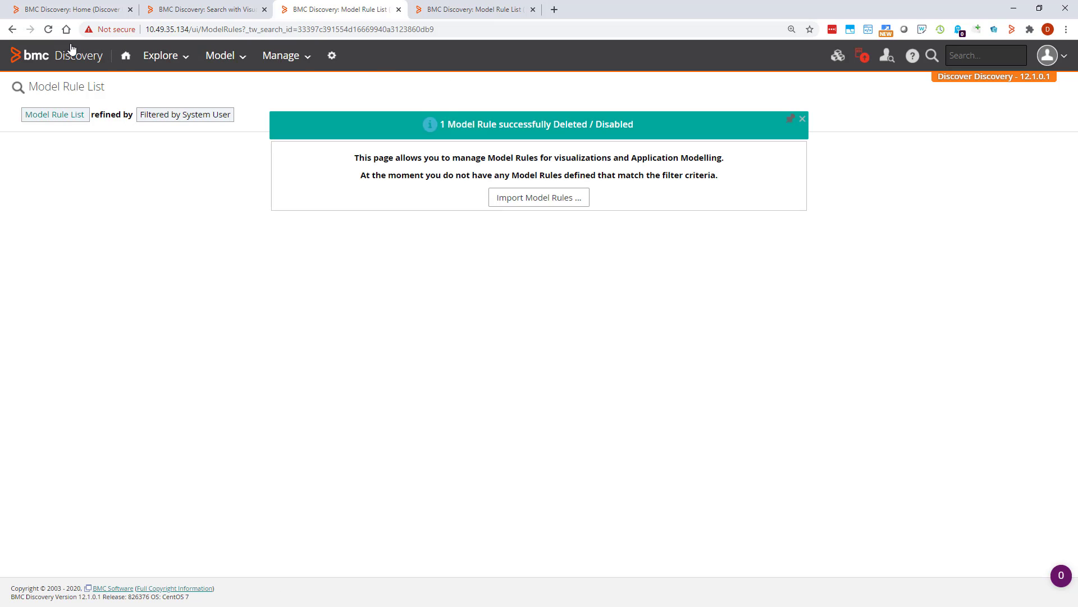
Go back to the BMC Discovery home dashboard via the Home icon
click(124, 56)
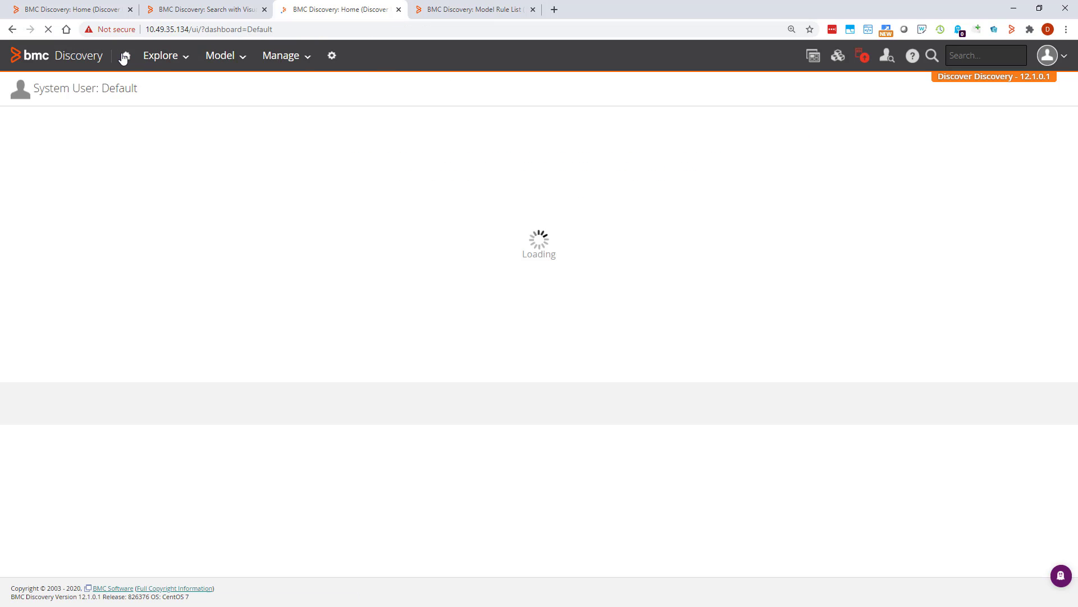